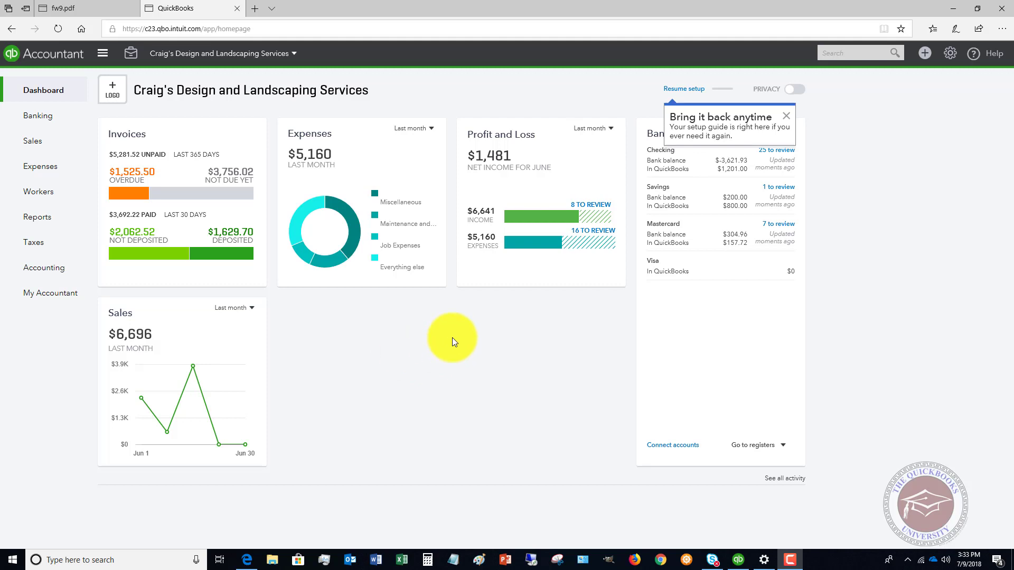
# Step: Start a new vendor from Expenses and enter 'ABC Company' as the vendor name
pyautogui.click(41, 166)
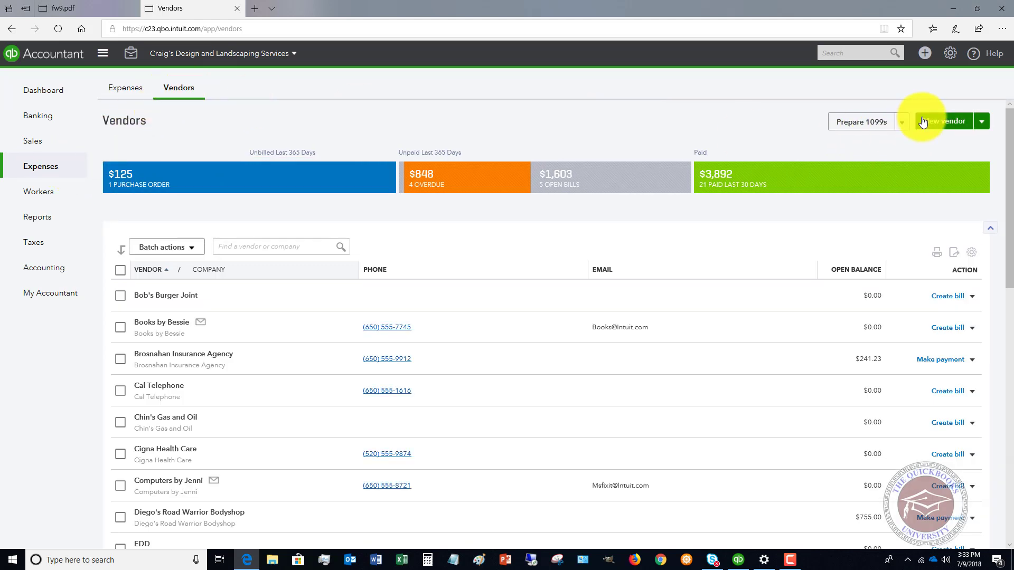
pyautogui.click(939, 122)
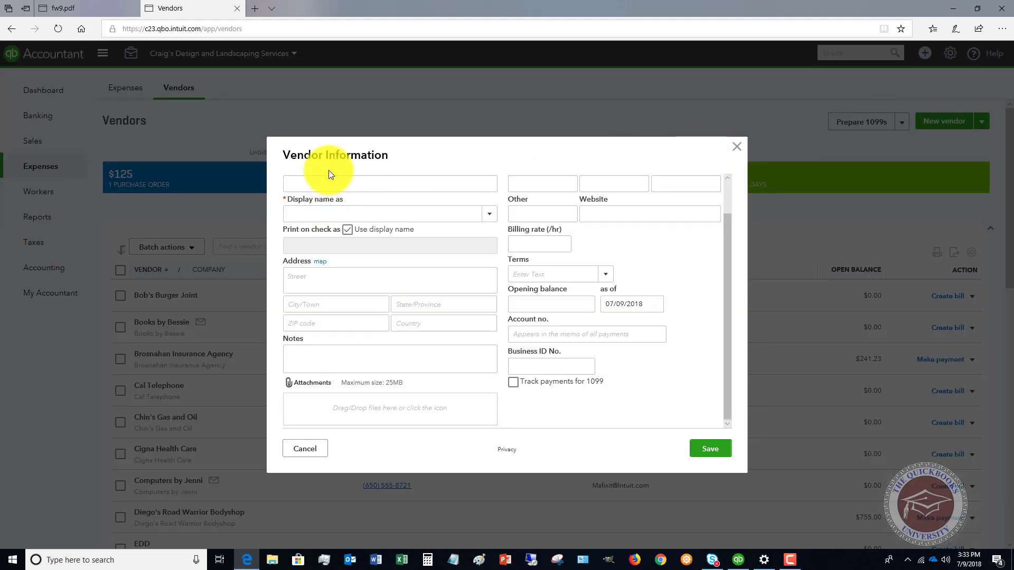
pyautogui.click(325, 183)
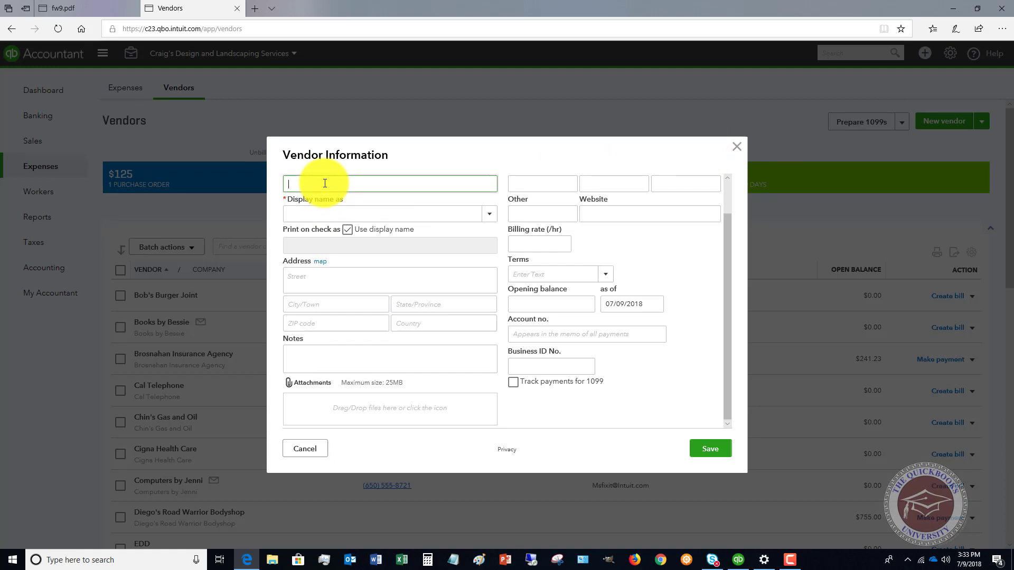
pyautogui.write('abc cOMPANY')
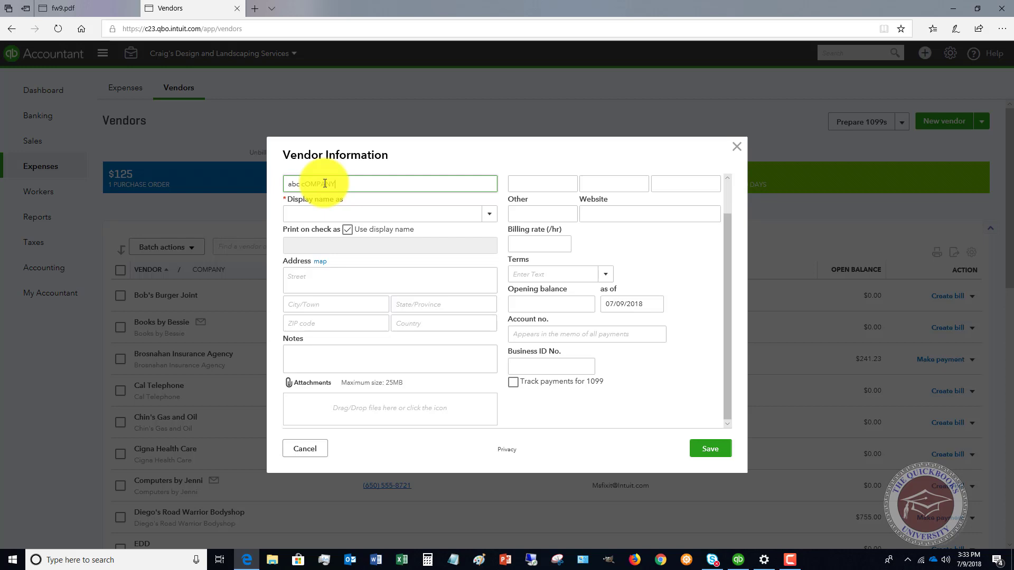
pyautogui.press('BackSpace')
pyautogui.press('BackSpace')
pyautogui.press('BackSpace')
pyautogui.press('BackSpace')
pyautogui.press('BackSpace')
pyautogui.press('BackSpace')
pyautogui.press('BackSpace')
pyautogui.press('BackSpace')
pyautogui.press('BackSpace')
pyautogui.press('BackSpace')
pyautogui.press('BackSpace')
pyautogui.write('ABC Comp')
pyautogui.press('Tab')
pyautogui.press('Tab')
pyautogui.press('Tab')
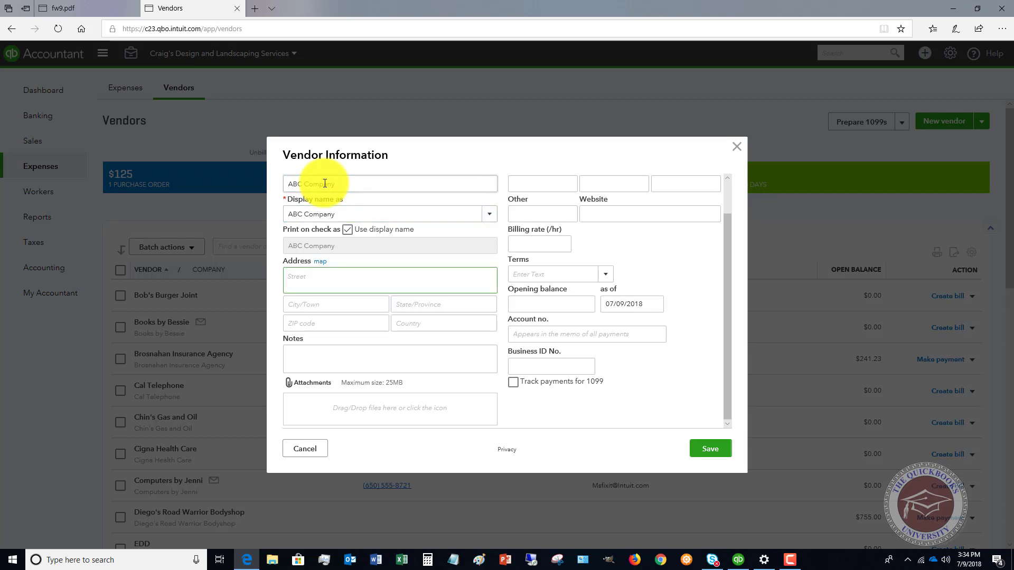
# Step: Enter the address 1234 Anywhere Street, Atlanta, GA 30303, leaving country blank
pyautogui.write('1234 Anywhere Street')
pyautogui.press('Tab')
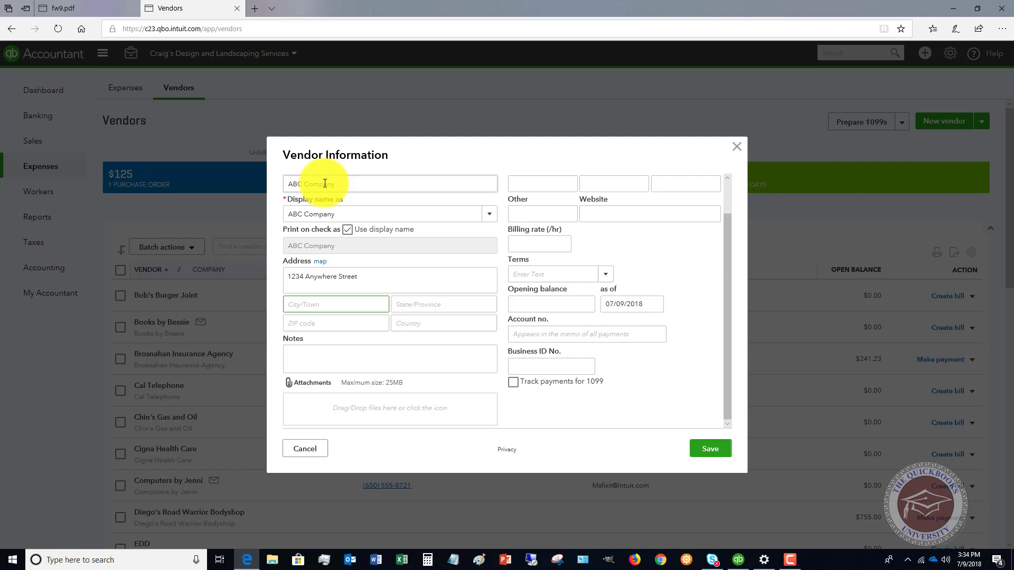
pyautogui.write('Atlant')
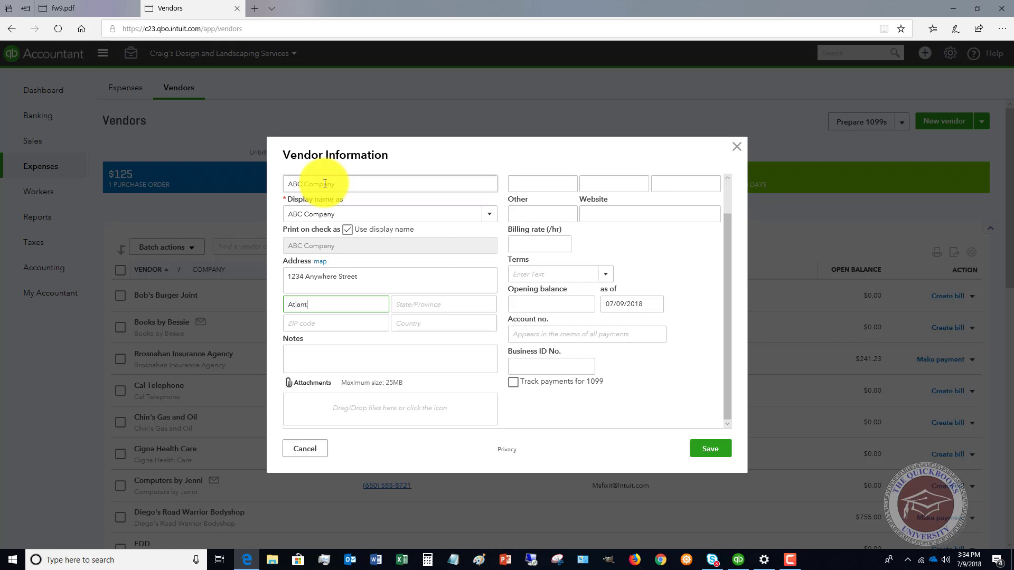
pyautogui.write('a')
pyautogui.press('Tab')
pyautogui.write('GA')
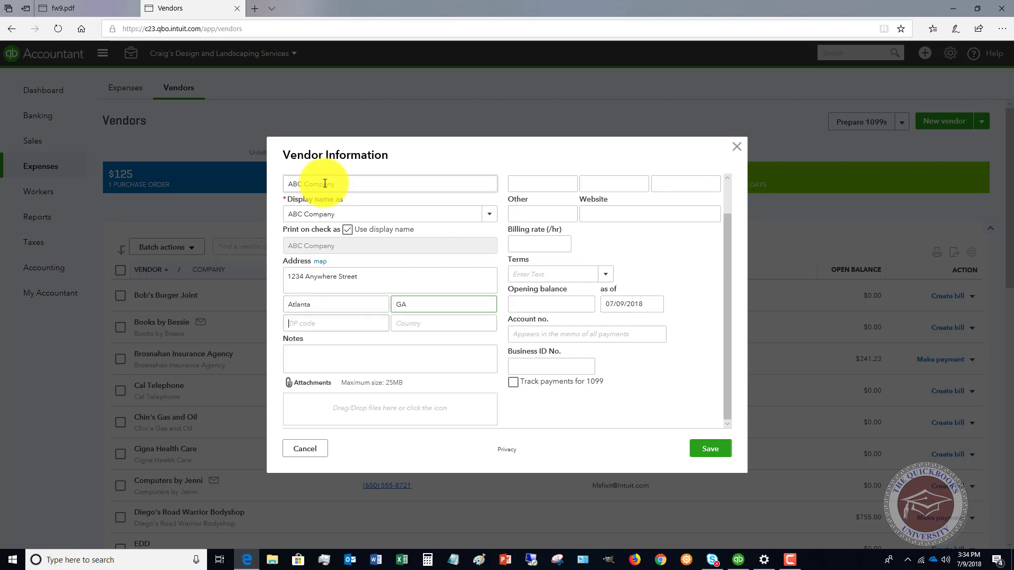
pyautogui.write('30303')
pyautogui.press('Tab')
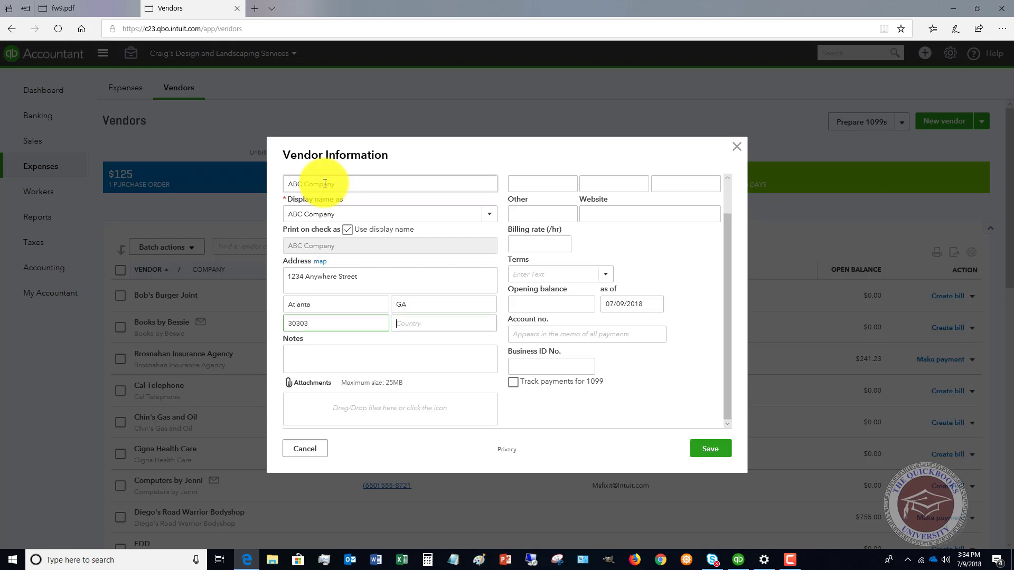
pyautogui.press('Tab')
pyautogui.press('Tab')
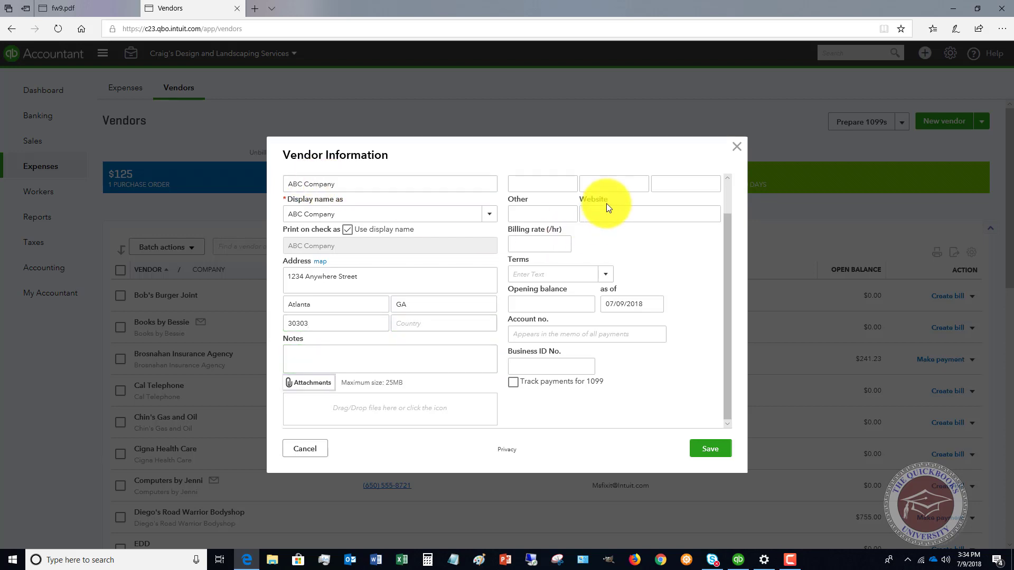
# Step: Set the vendor's terms to Due on receipt and bring up the fw9.pdf W-9 form
pyautogui.click(606, 277)
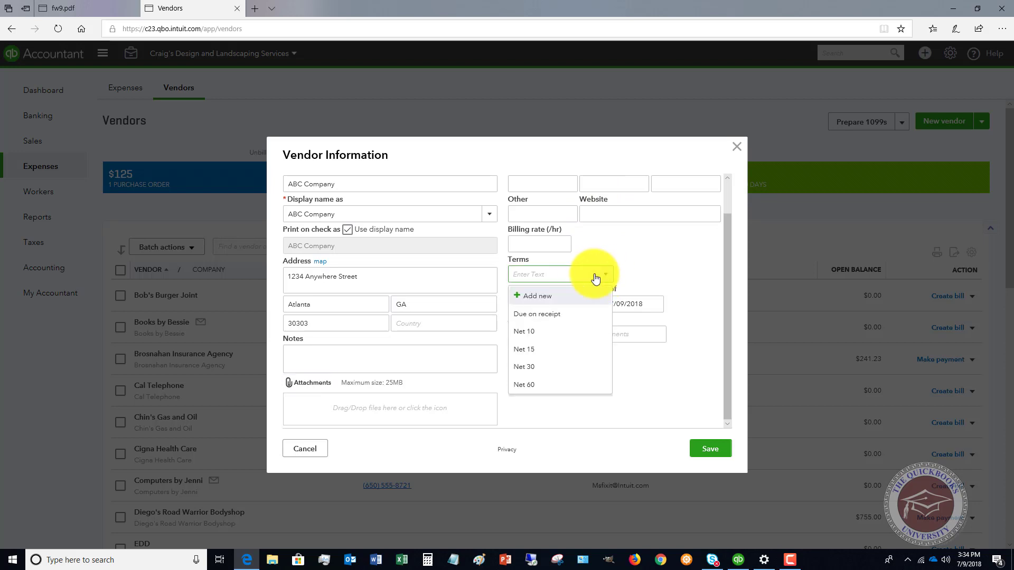
pyautogui.click(549, 312)
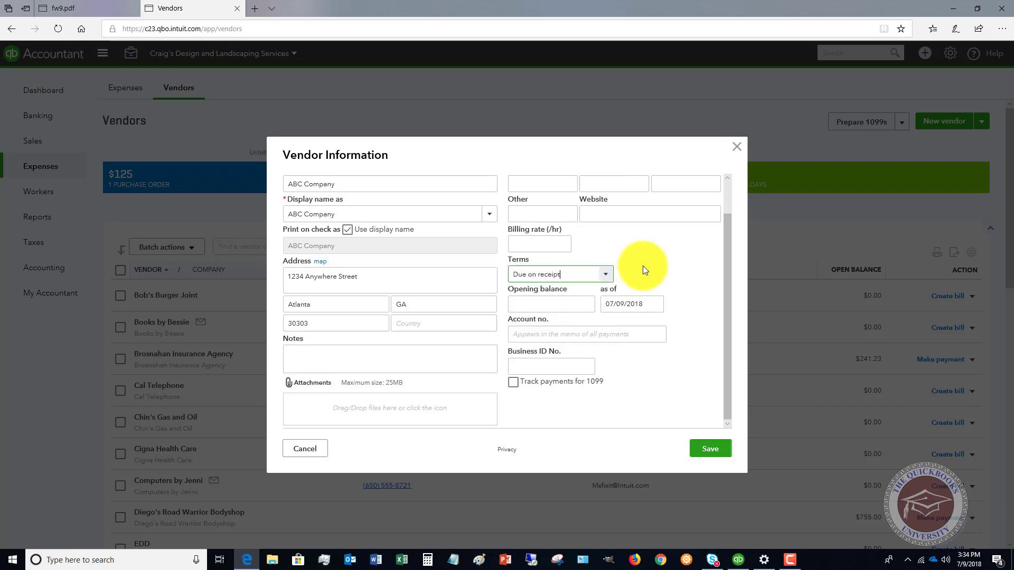
pyautogui.click(546, 366)
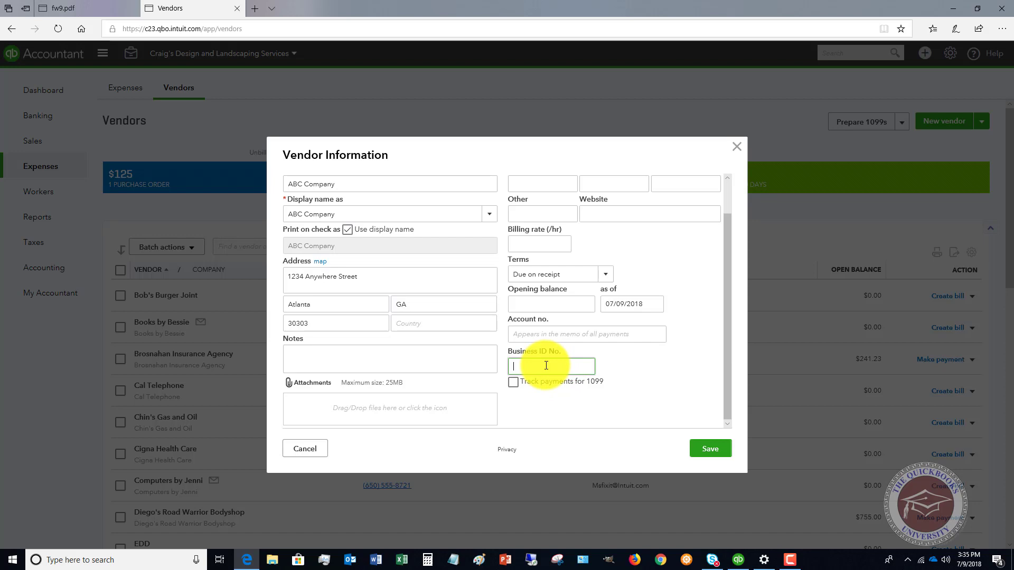
pyautogui.click(87, 11)
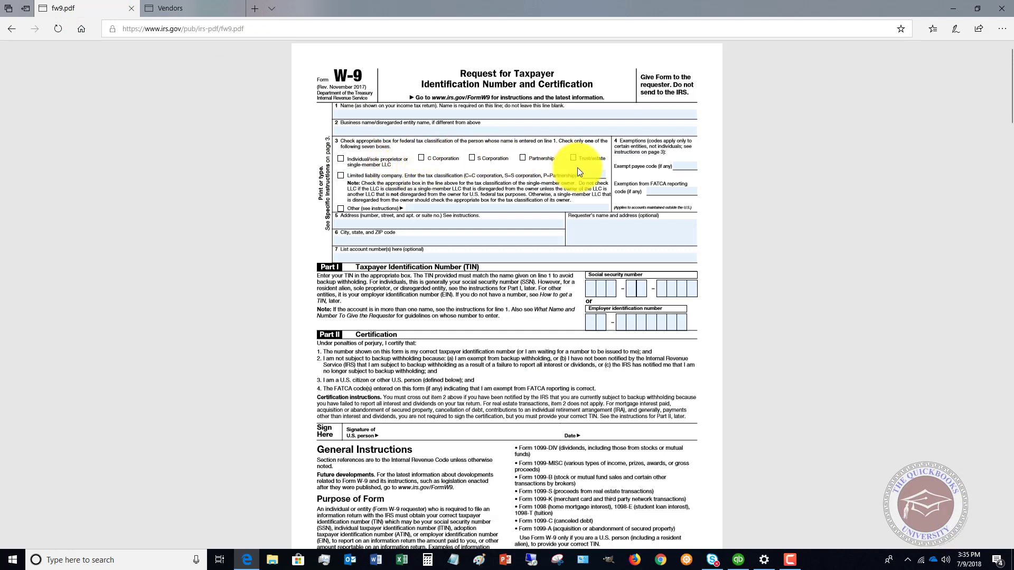
# Step: Point out the Name line and the requester's name and address area on the W-9
pyautogui.click(544, 113)
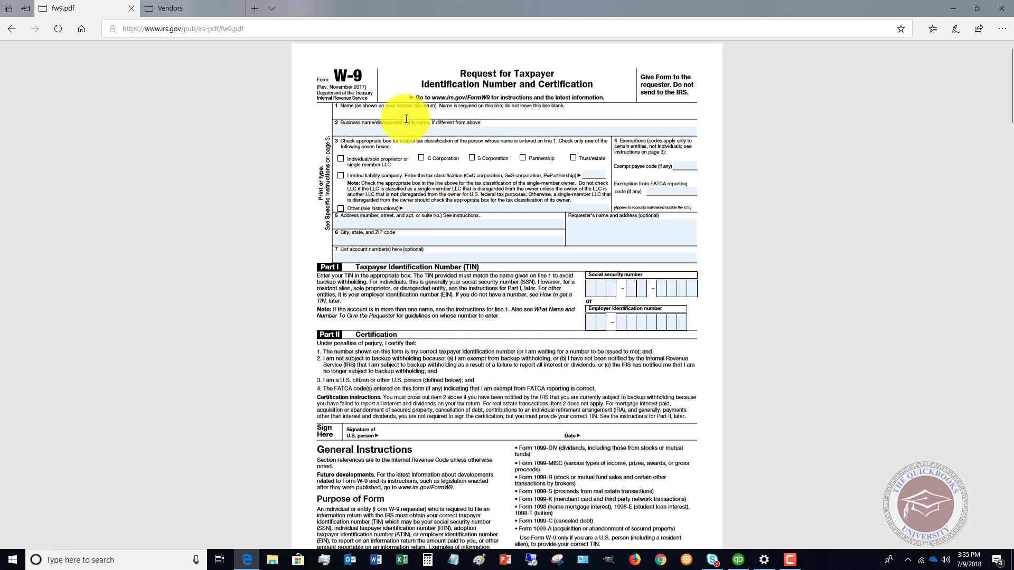
pyautogui.click(576, 225)
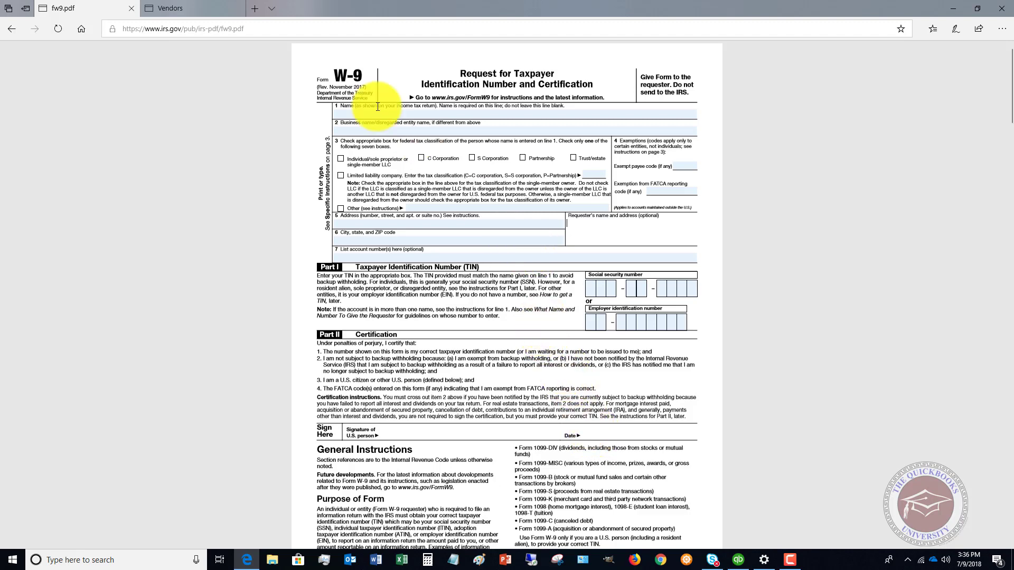
# Step: Back on the ABC Company vendor form, check Track payments for 1099, leaving Business ID blank
pyautogui.click(198, 12)
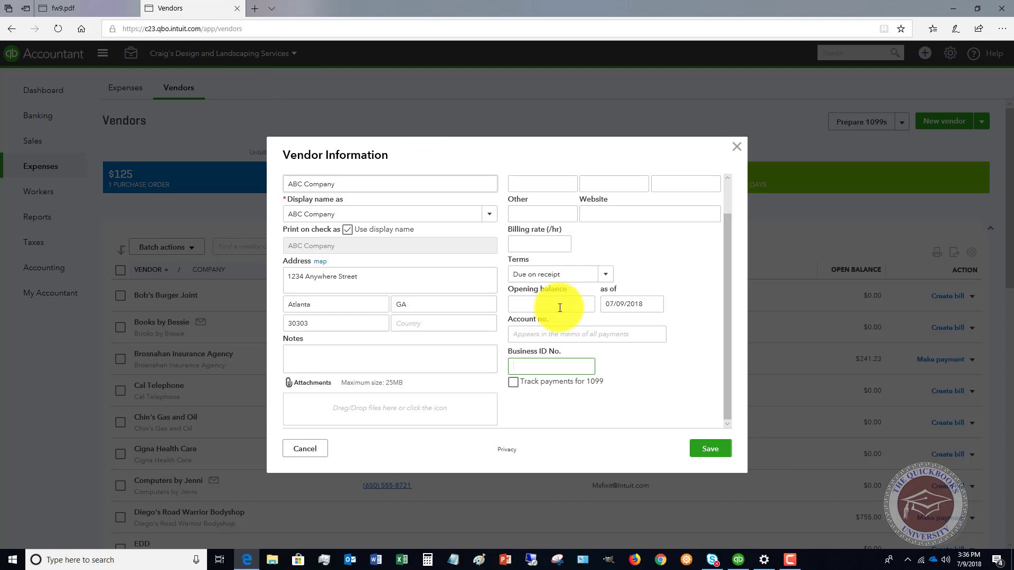
pyautogui.click(517, 368)
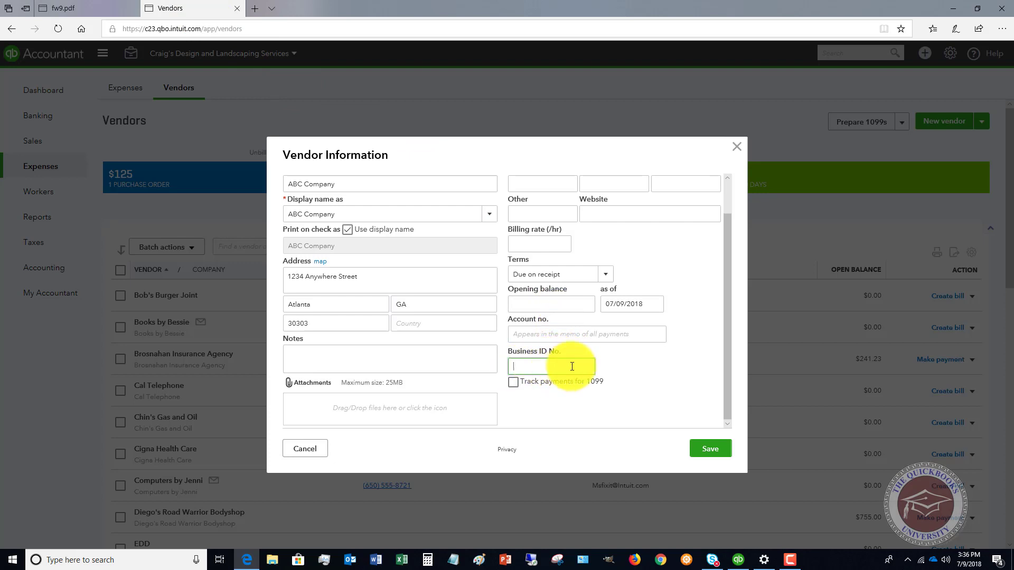
pyautogui.click(514, 383)
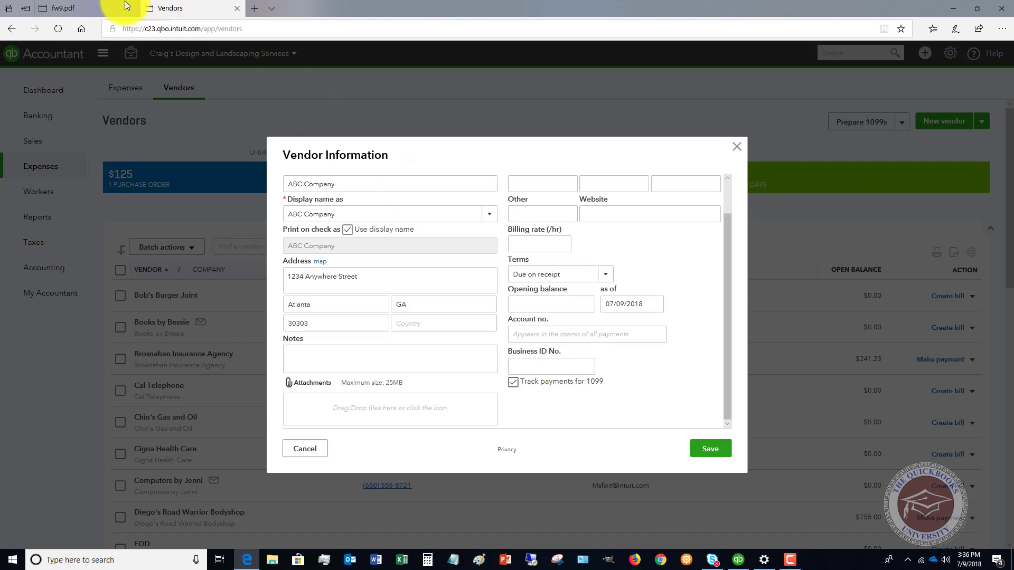
pyautogui.click(84, 7)
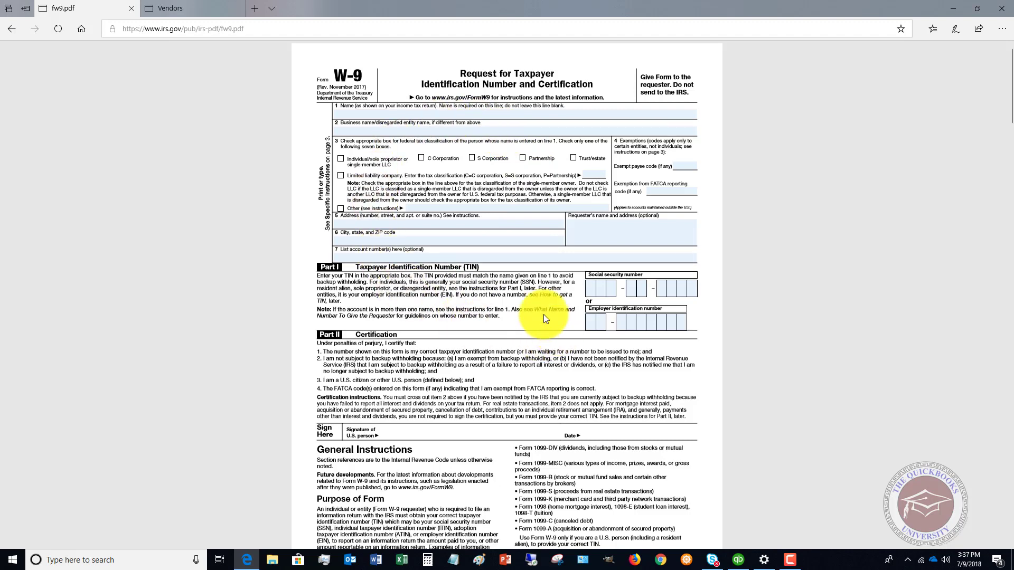
pyautogui.click(197, 10)
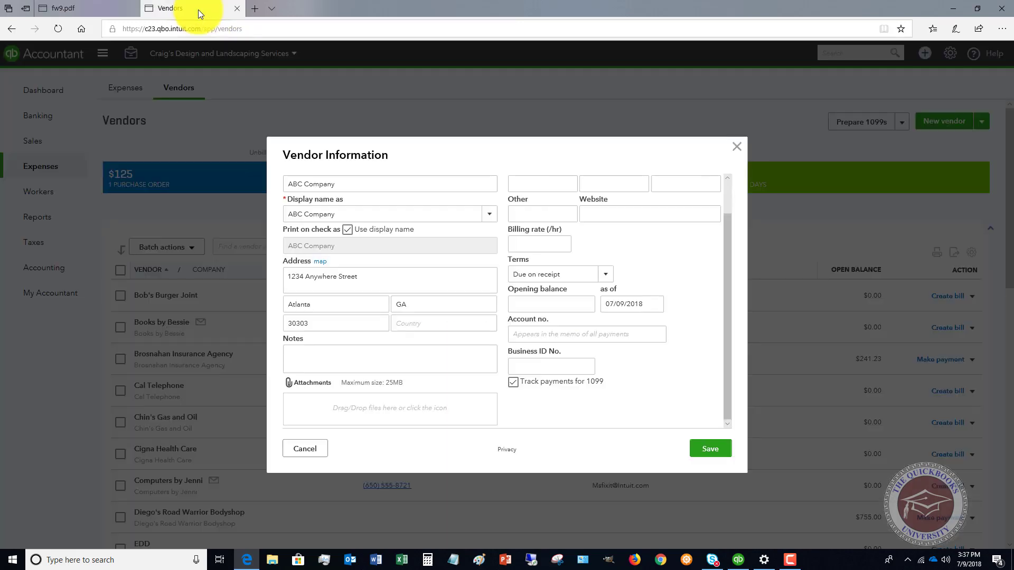
# Step: Confirm 1099 tracking is checked and save ABC Company as a new vendor
pyautogui.click(514, 384)
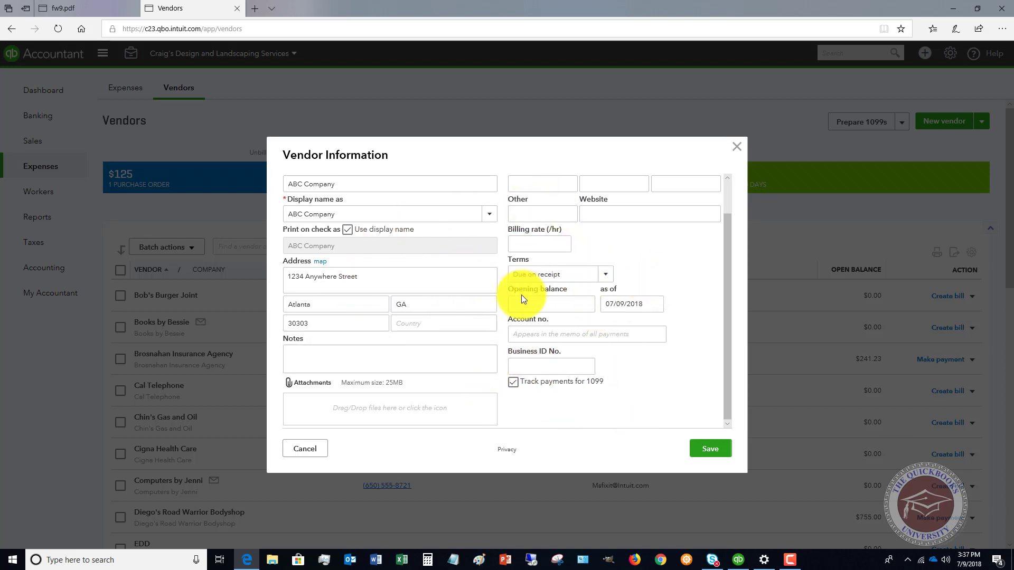
pyautogui.click(707, 448)
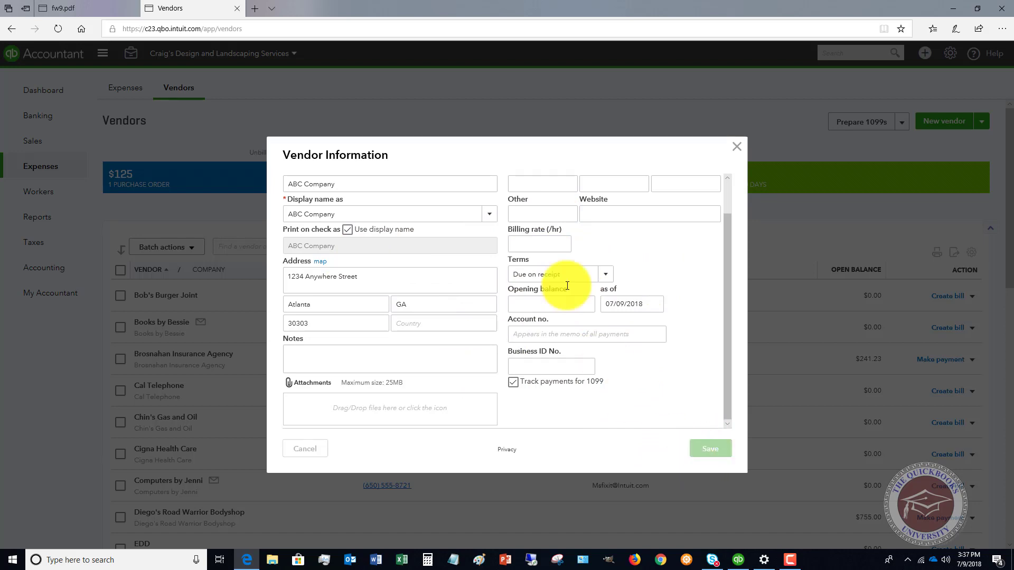